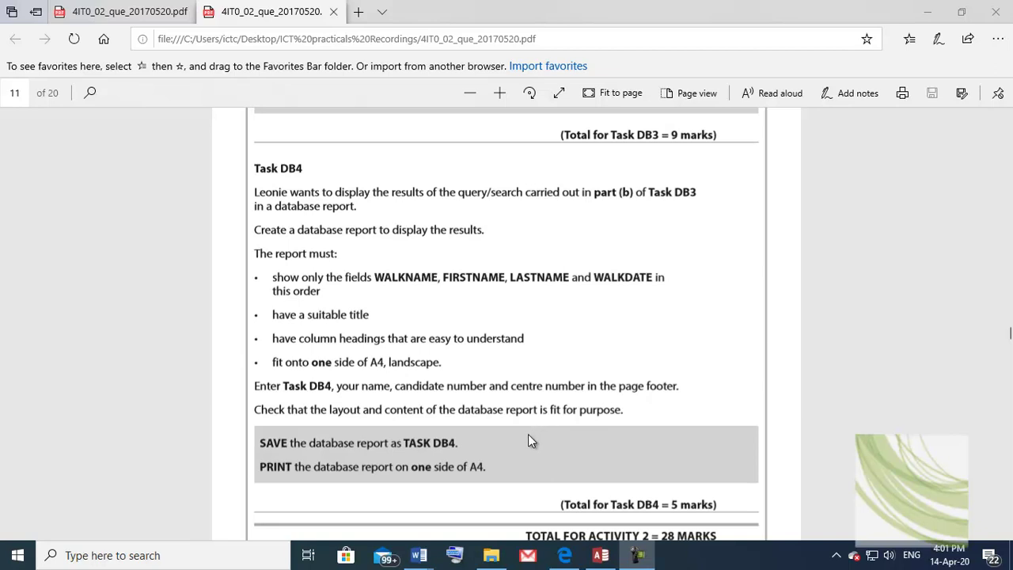
Return to Access and close the Db3 query datasheet, leaving the OPR2017 database with nothing open.
click(599, 557)
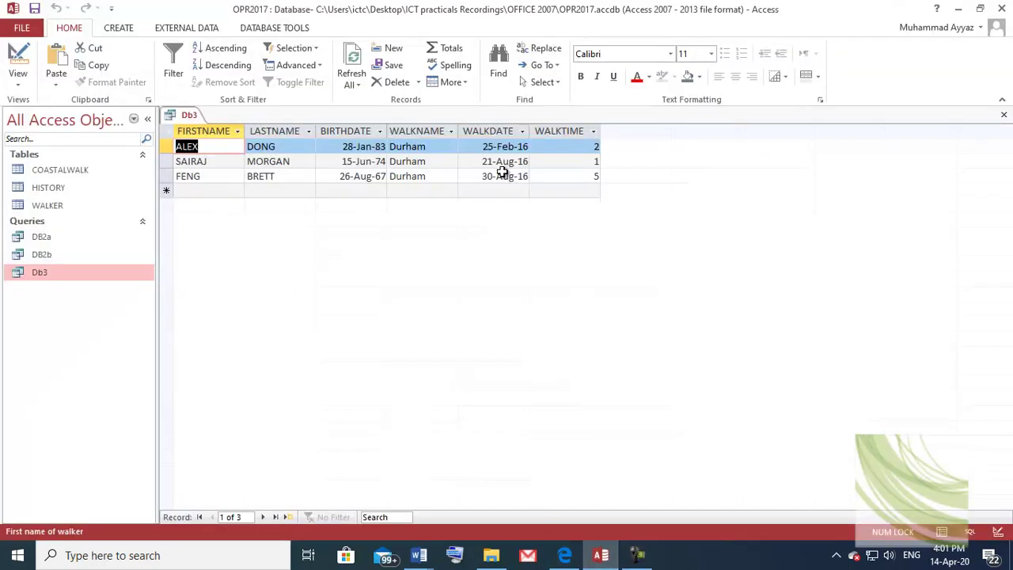
click(1004, 118)
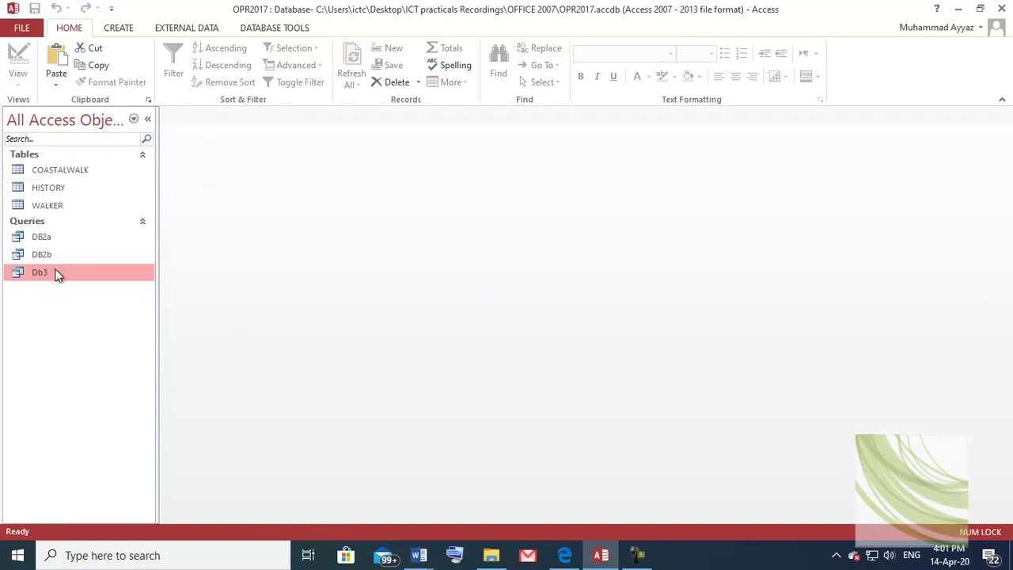
click(120, 28)
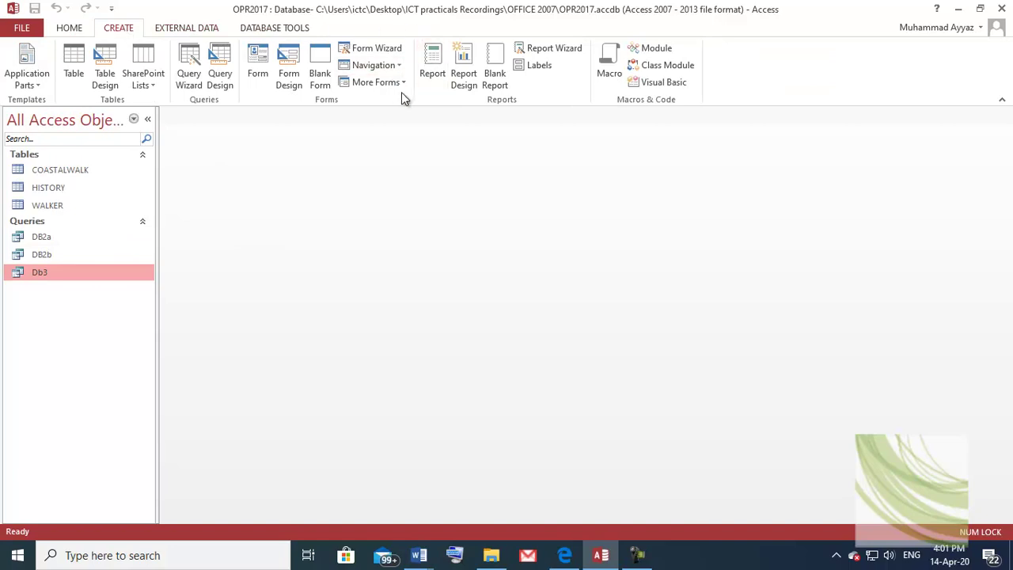
Start the Report Wizard on Query: Db3, removing wrongly added fields after checking the task brief.
click(553, 49)
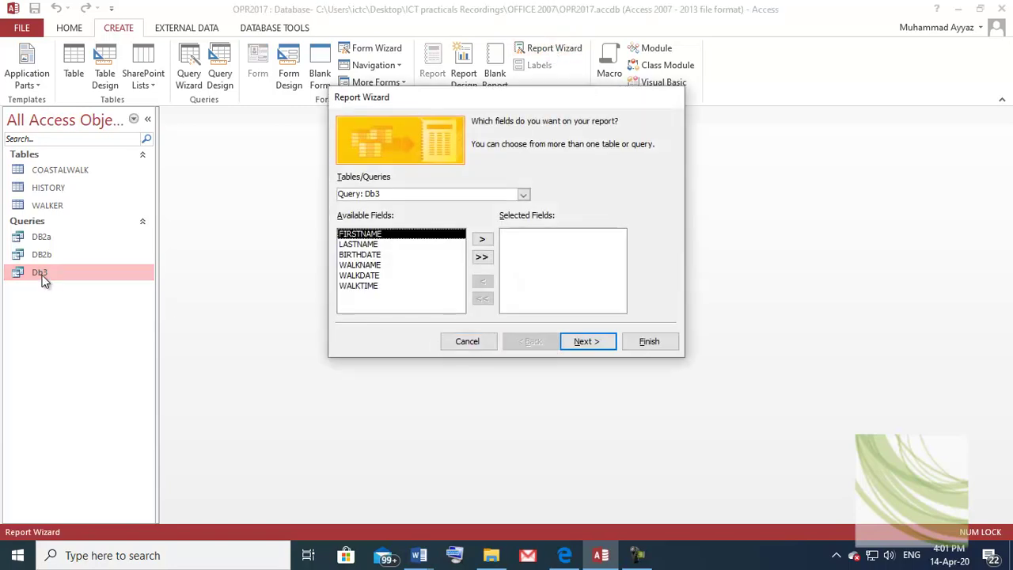
click(390, 194)
click(522, 194)
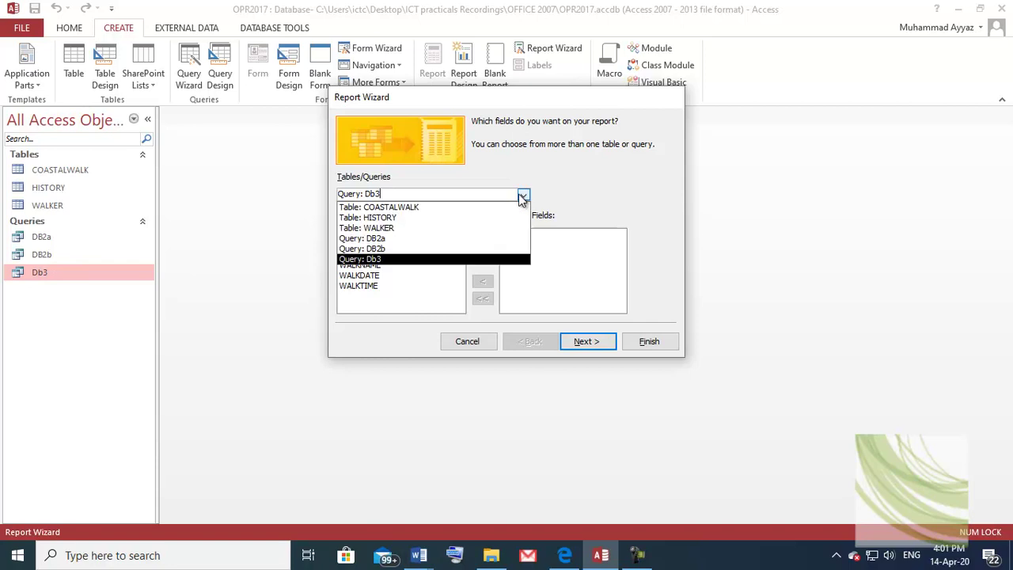
click(382, 261)
click(388, 195)
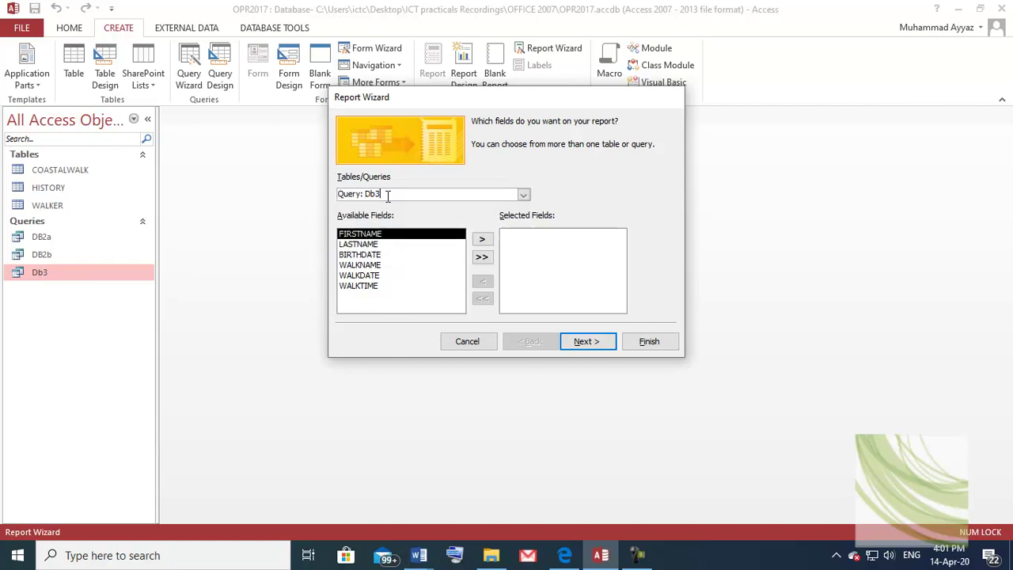
click(482, 239)
click(482, 239)
click(482, 239)
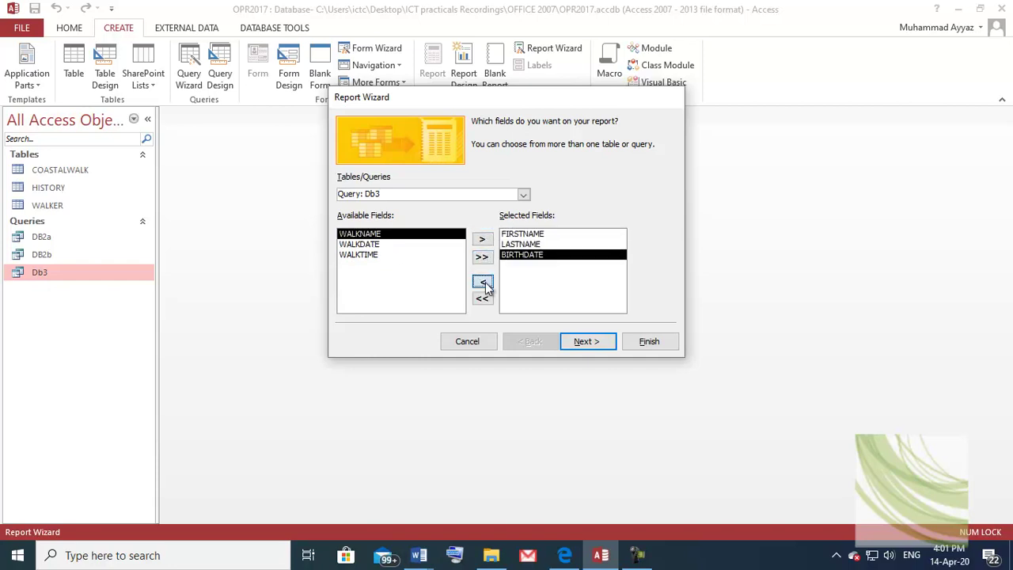
click(482, 283)
click(483, 283)
click(482, 283)
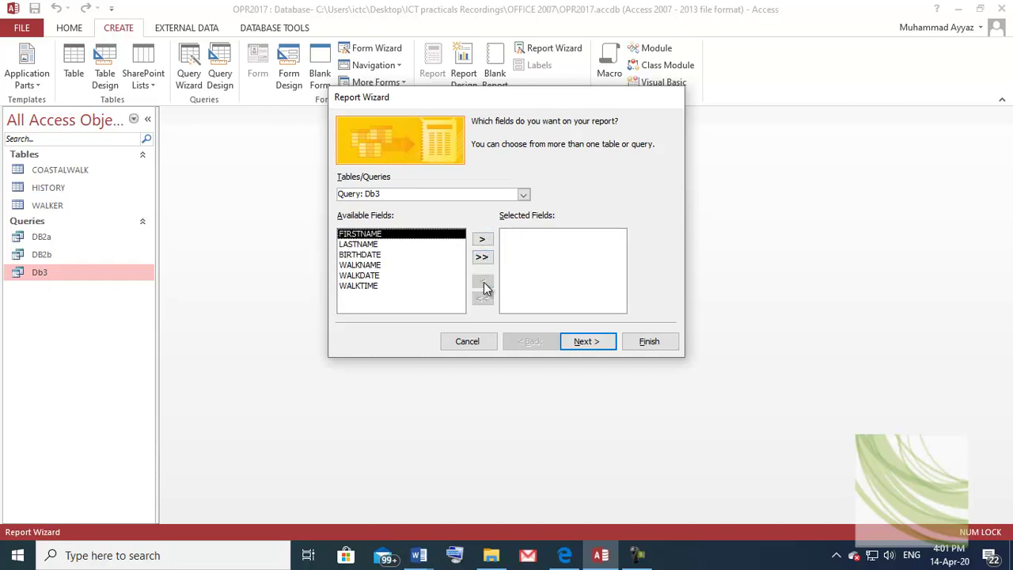
click(564, 556)
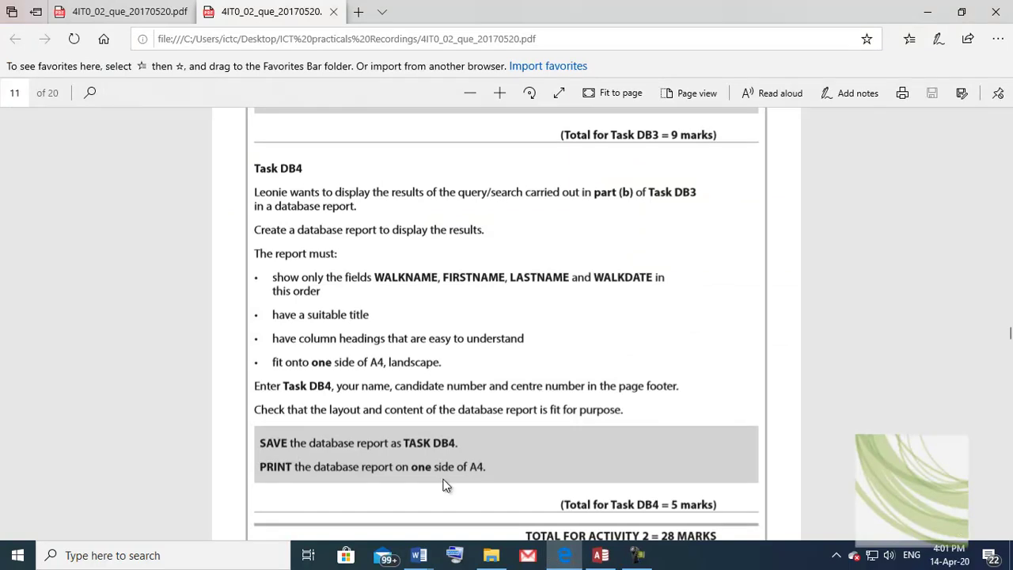
click(601, 555)
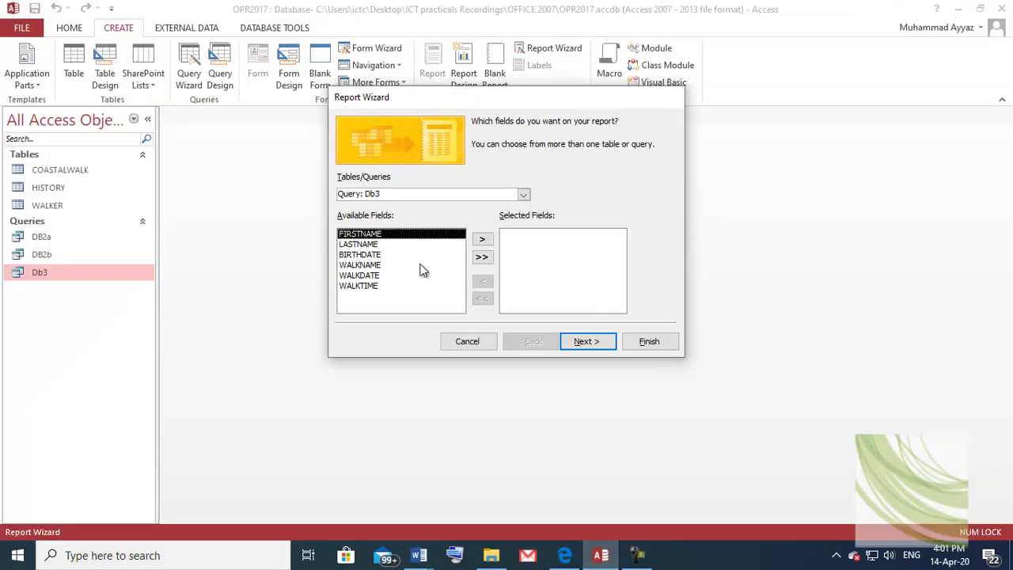
Add WALKNAME, FIRSTNAME, LASTNAME and WALKDATE to the report in that order, then recheck the brief.
click(366, 266)
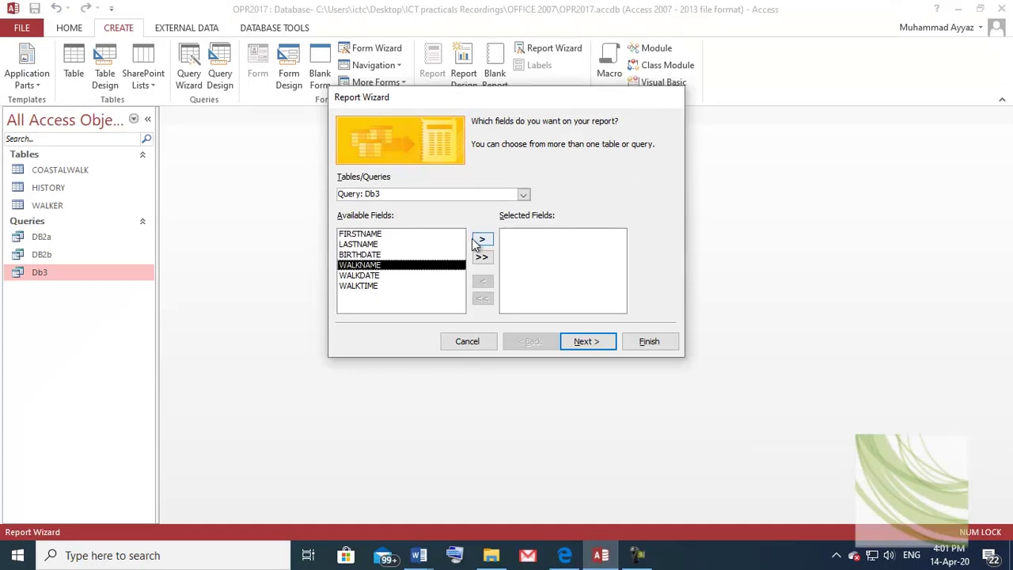
click(481, 239)
click(360, 234)
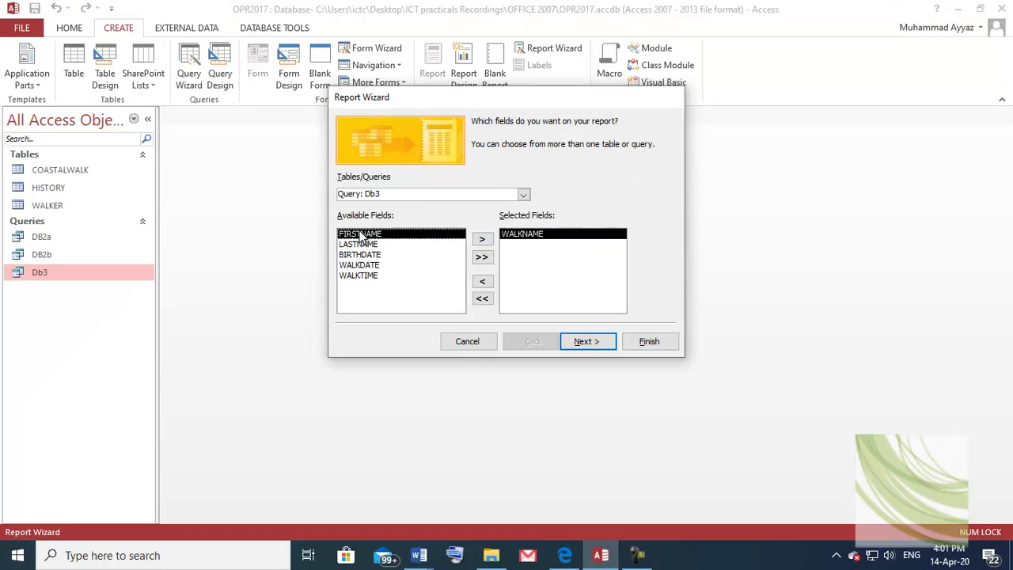
click(481, 239)
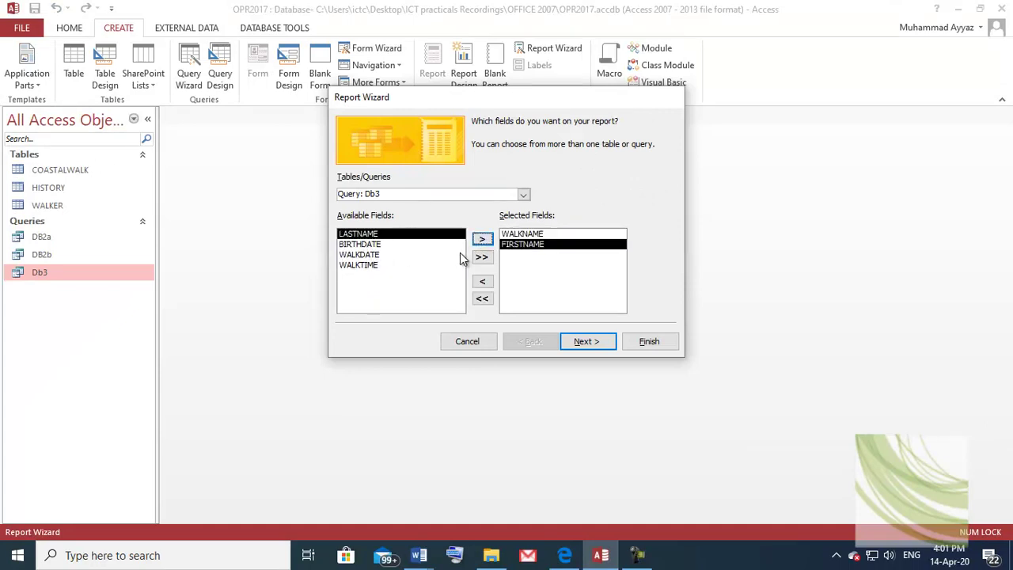
click(481, 239)
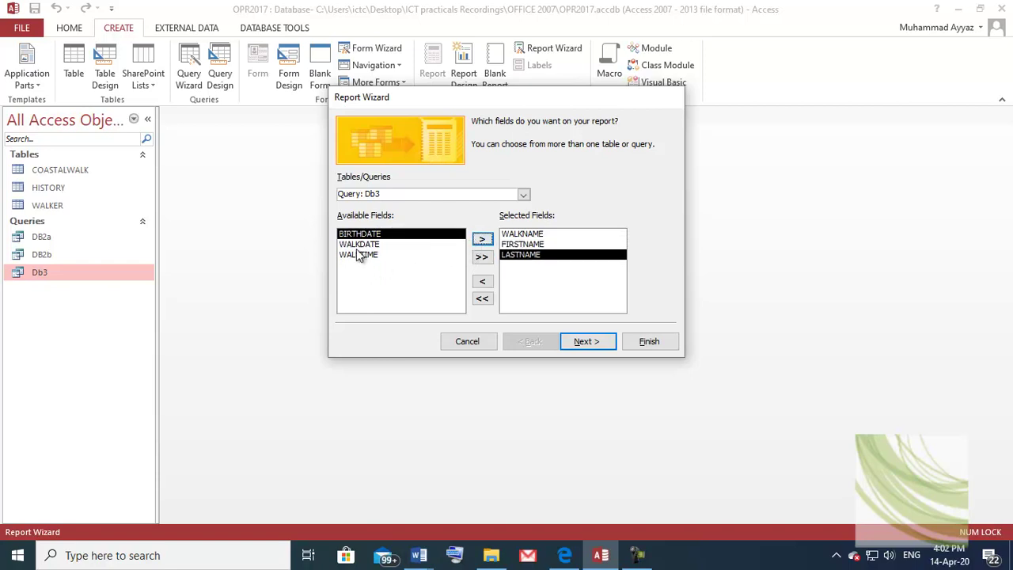
click(359, 244)
click(483, 240)
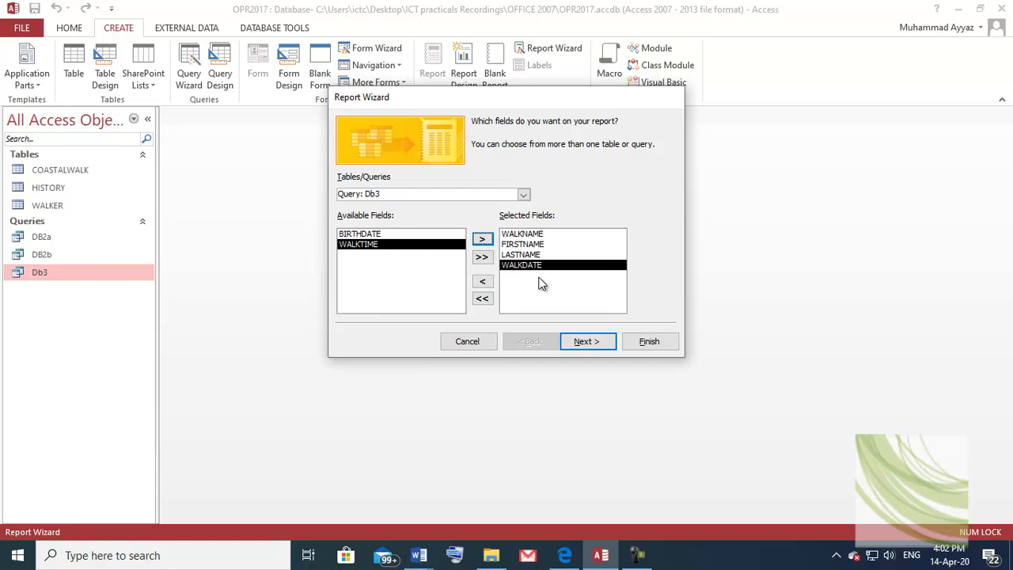
click(565, 555)
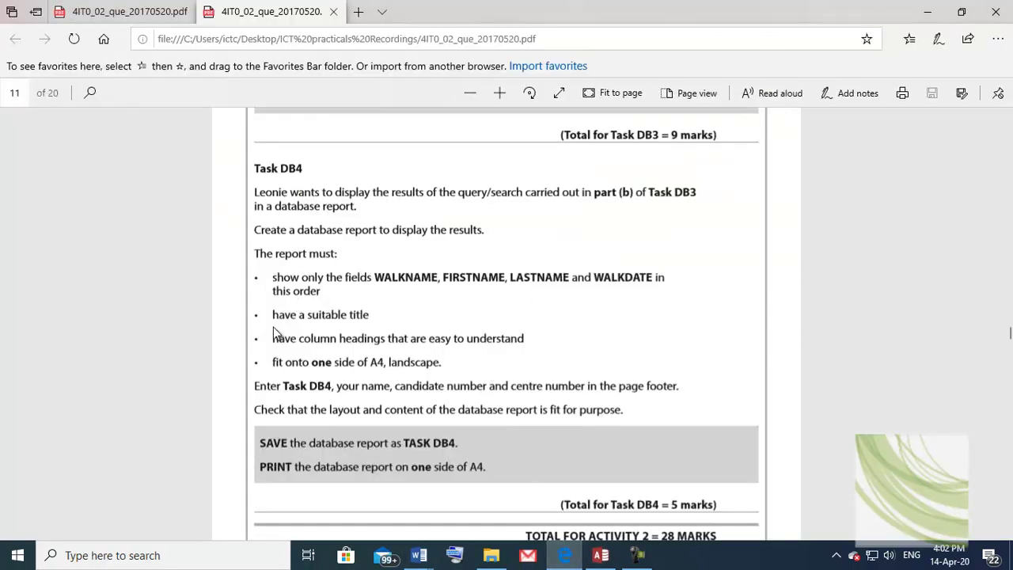
Set the wizard's view-your-data choice to 'by HISTORY' so the four fields list ungrouped.
click(606, 562)
click(582, 343)
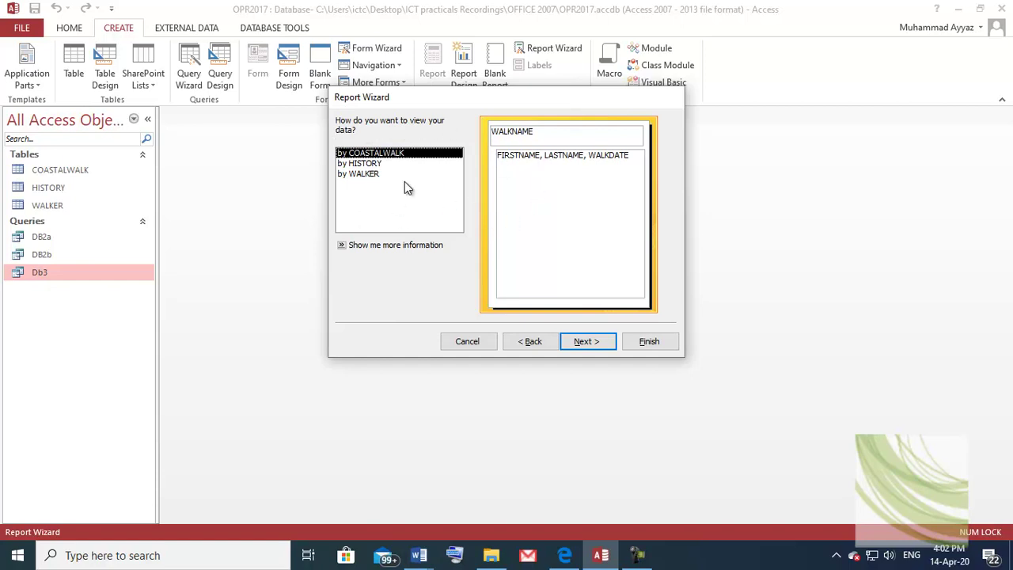
click(364, 164)
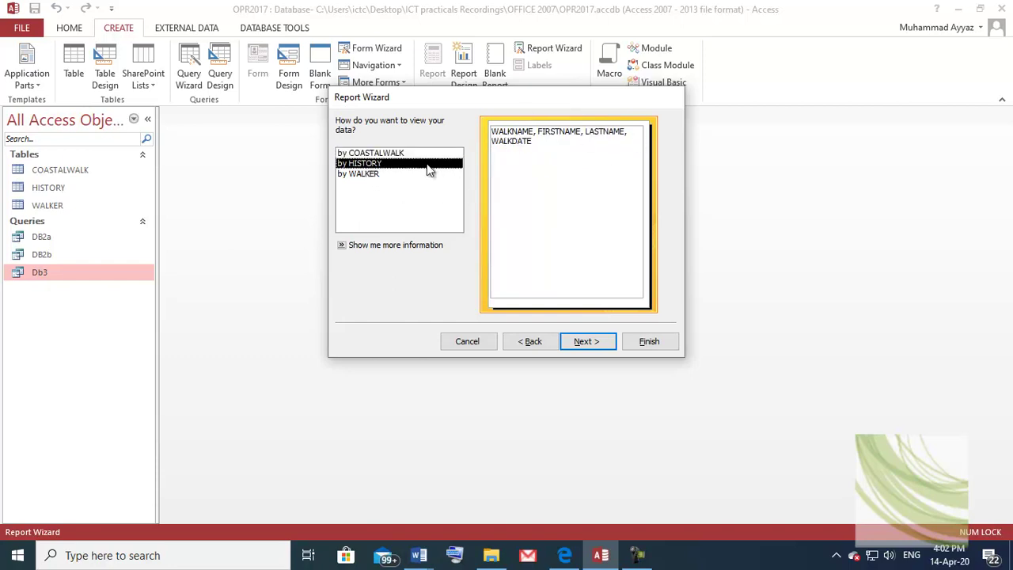
click(368, 154)
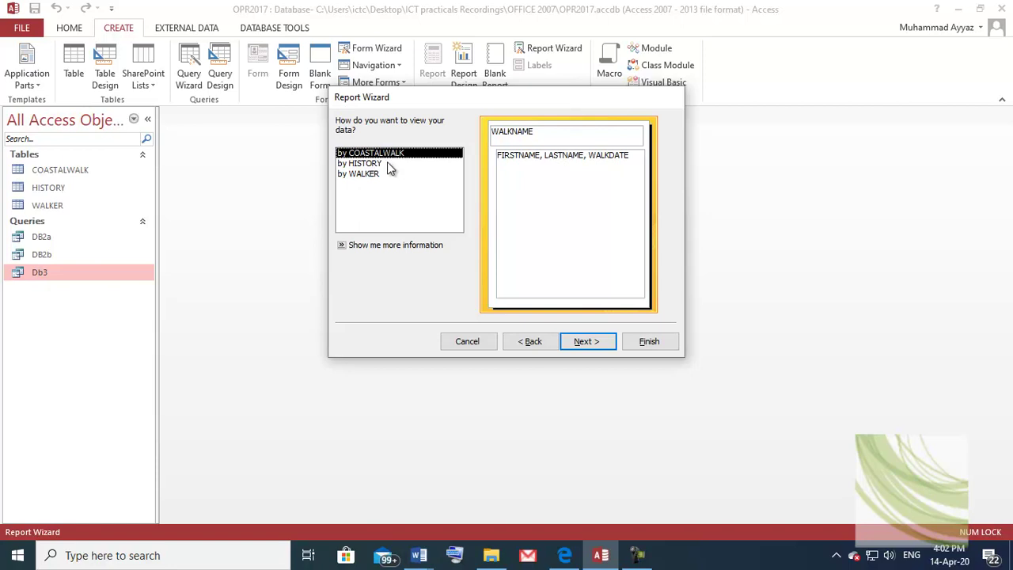
click(360, 163)
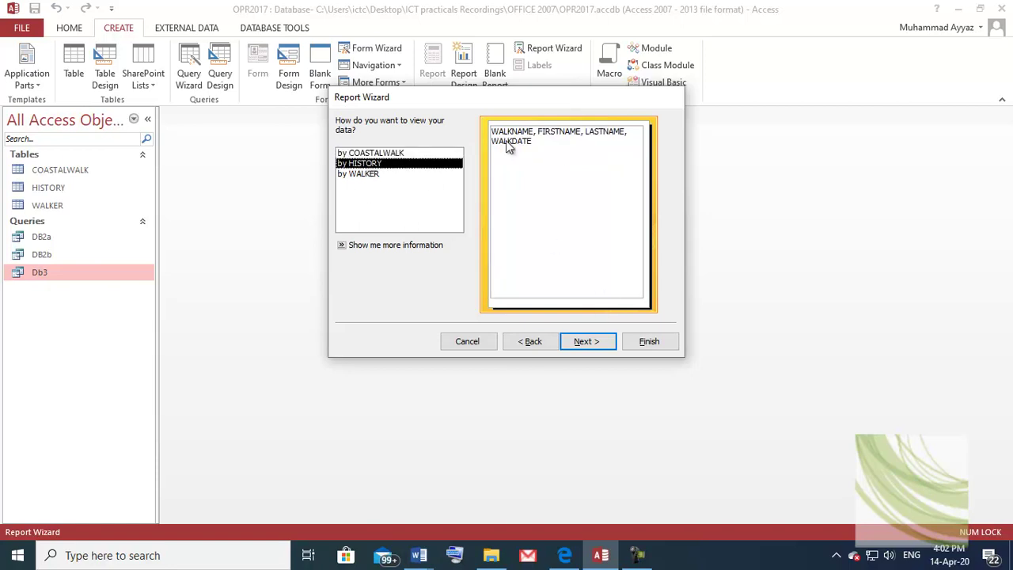
Pass the grouping step without adding group levels and reach the sort order step.
click(584, 343)
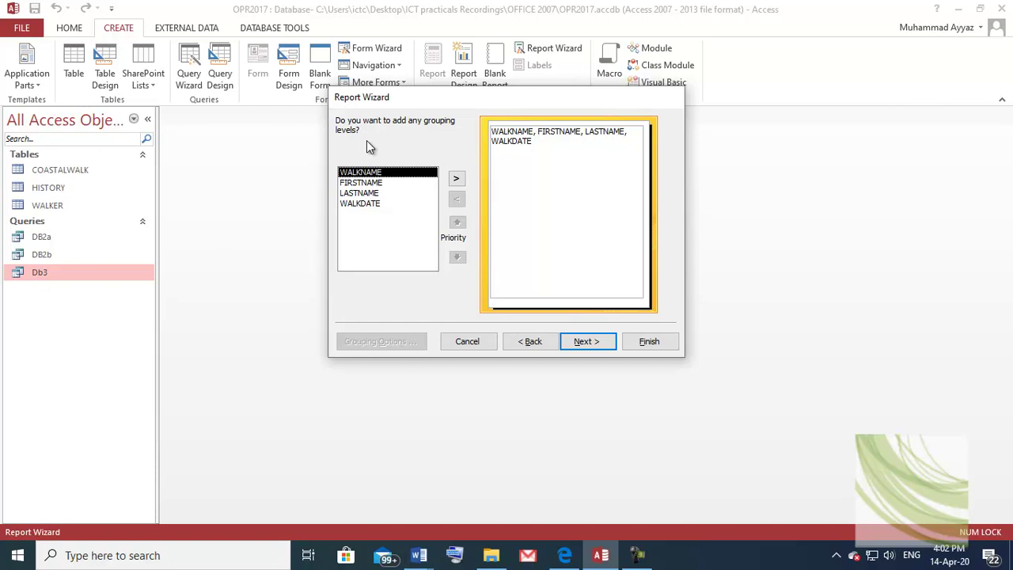
click(600, 342)
click(526, 341)
click(583, 346)
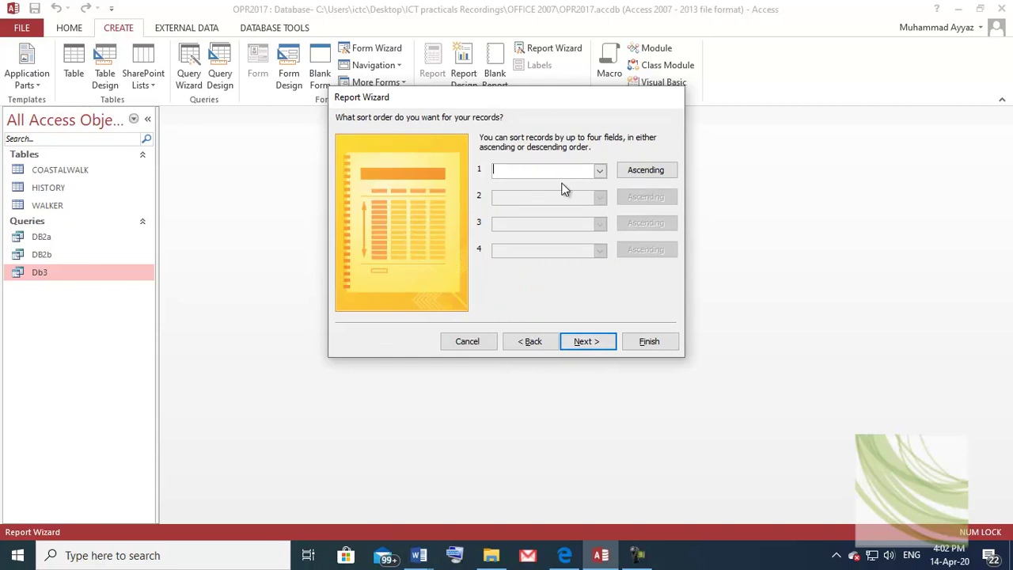
click(567, 554)
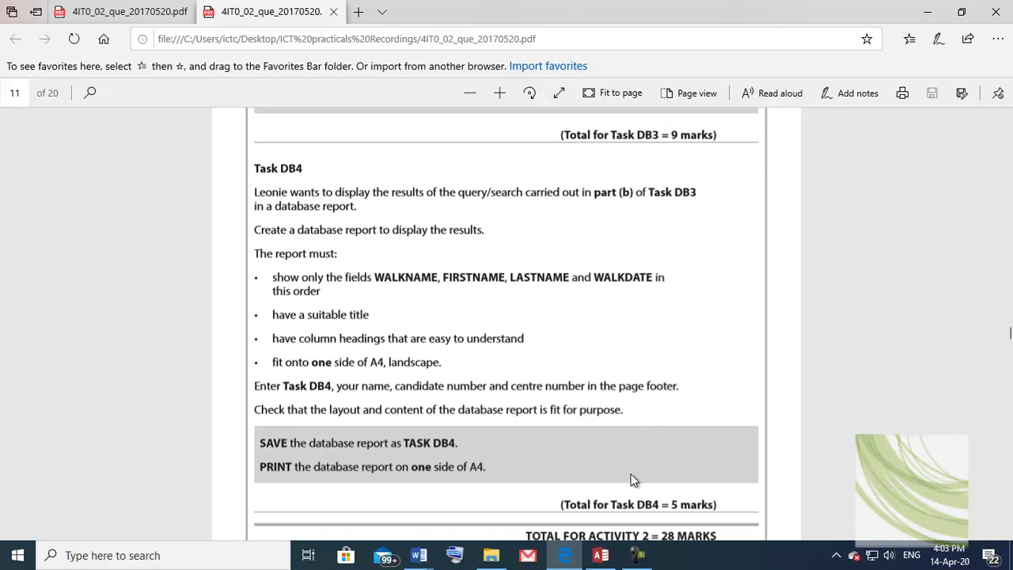
click(601, 555)
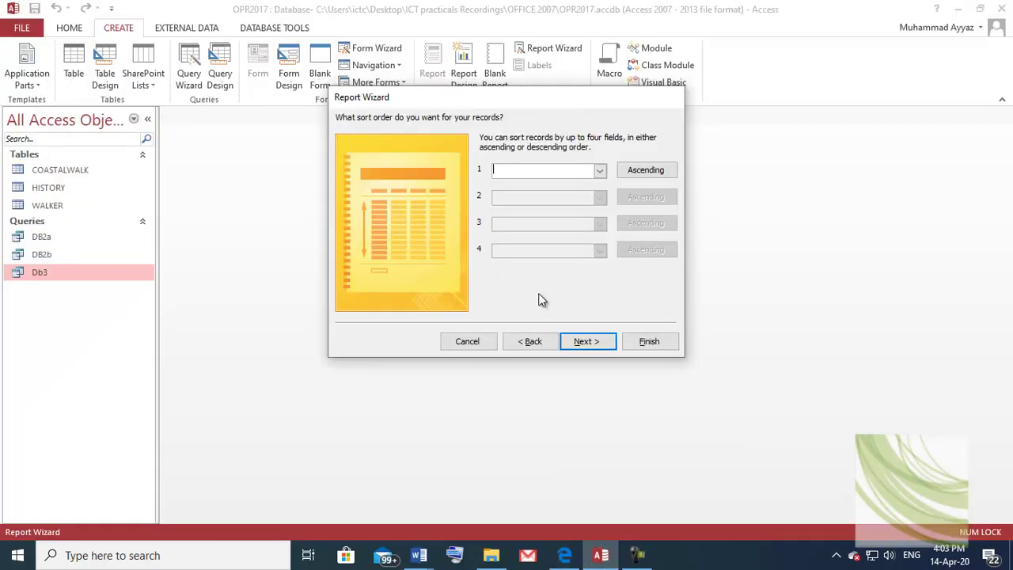
Sort records by WALKNAME ascending and keep the Tabular, Portrait layout.
click(601, 173)
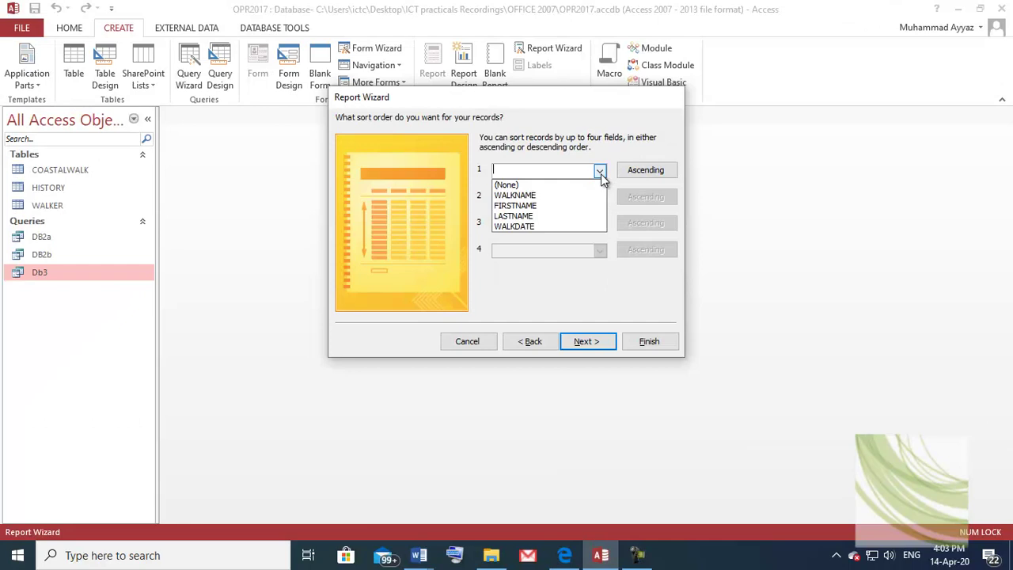
click(528, 196)
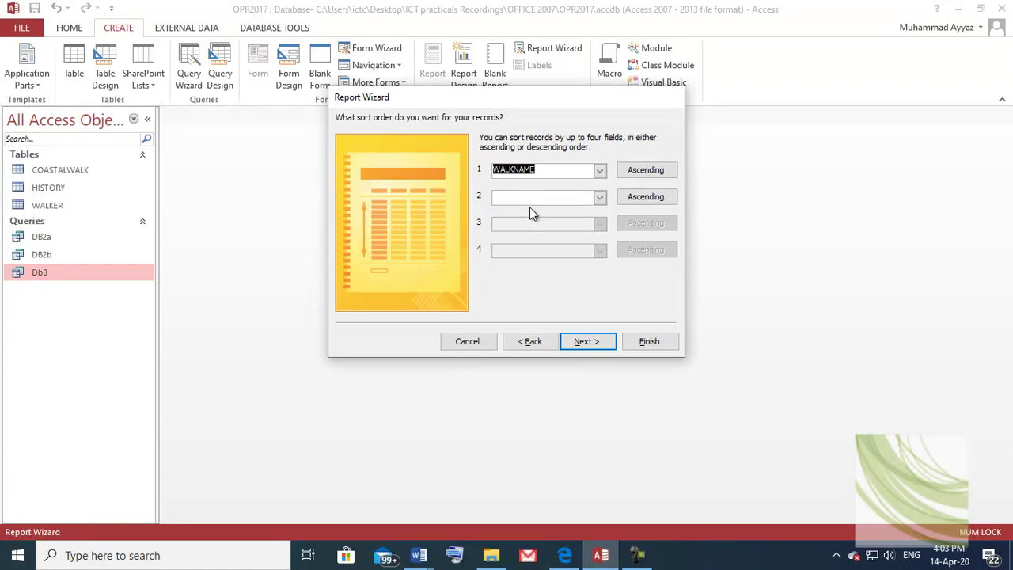
click(585, 343)
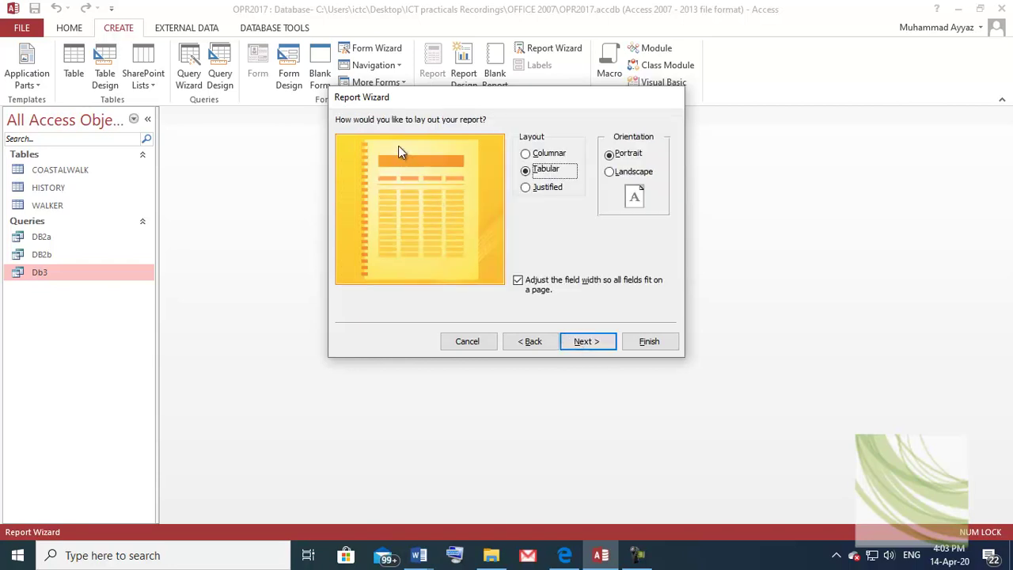
click(584, 343)
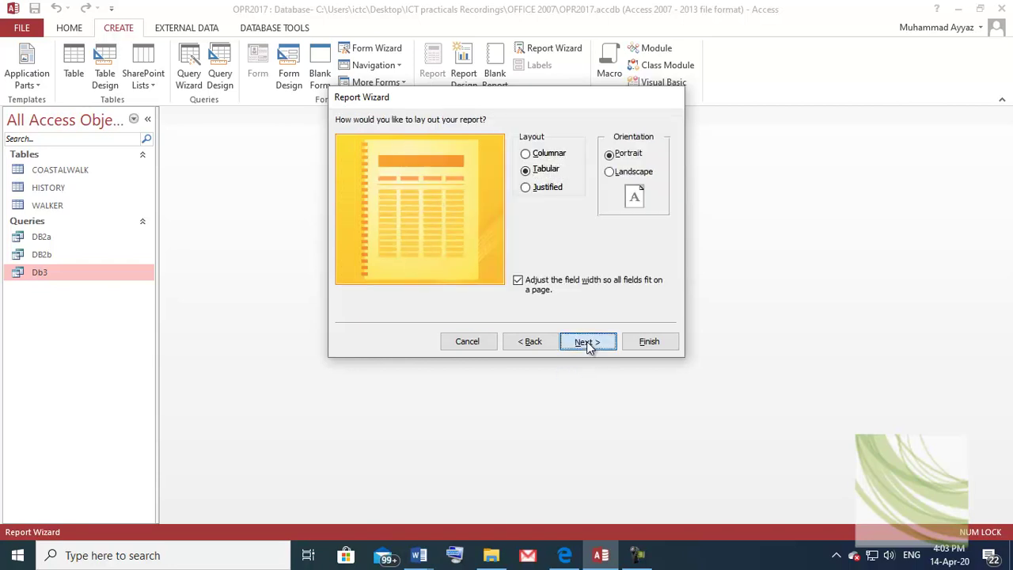
Replace the HISTORY title with 'Walkers comleting either Angesey of Durham walks' and preview the report.
drag(498, 138, 445, 138)
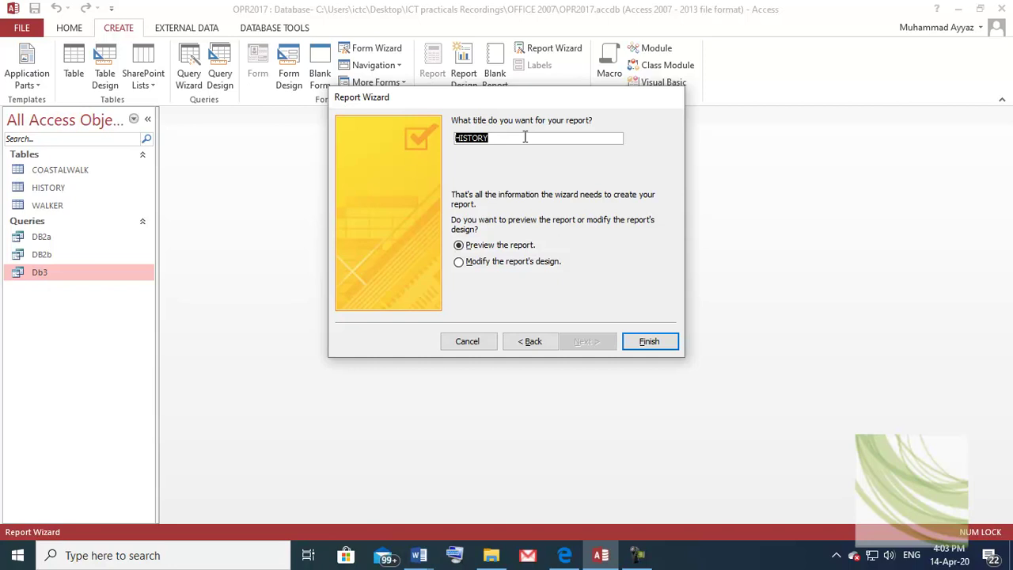
text(Wa)
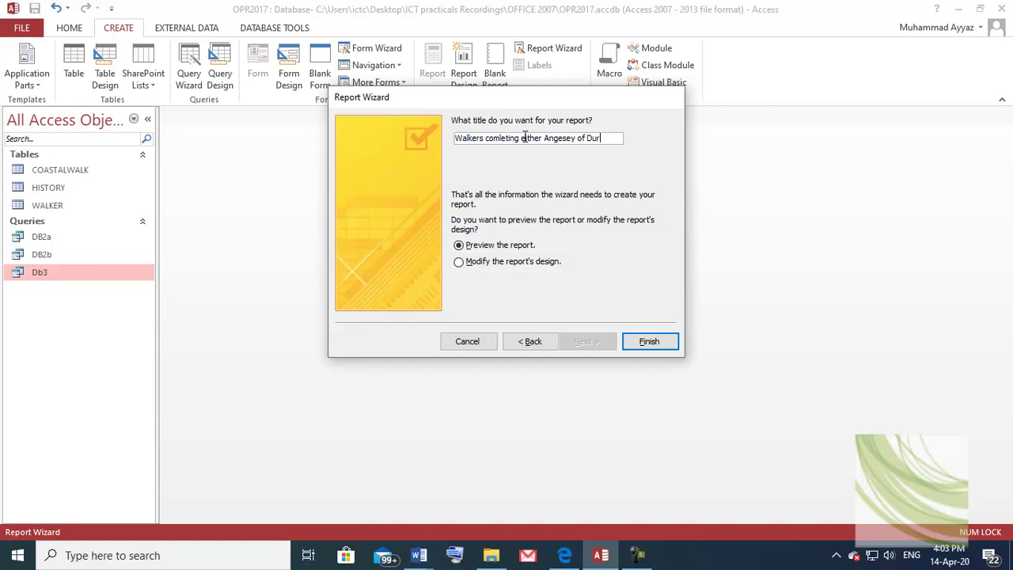
text(w)
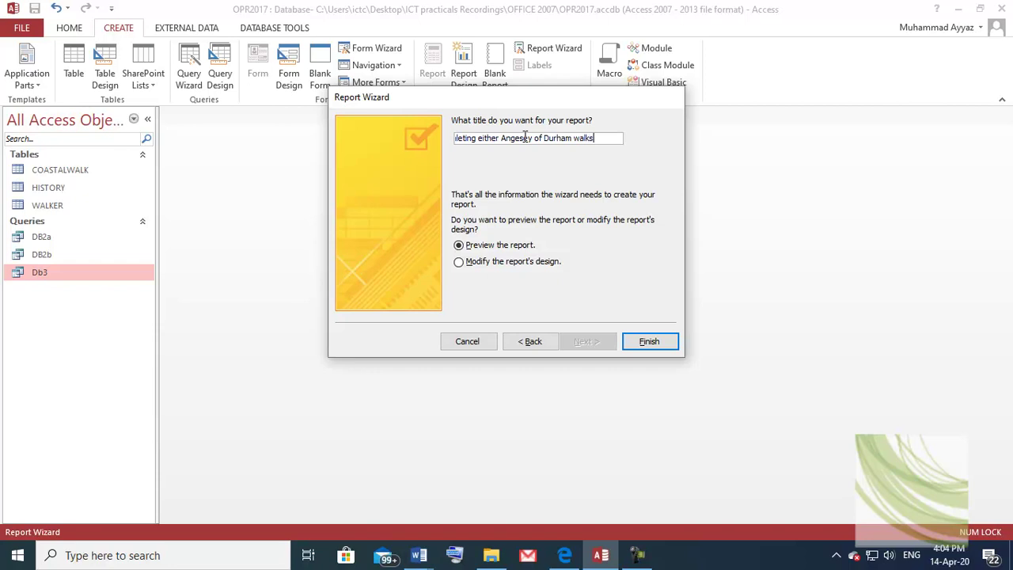
text(alks)
key(BackSpace)
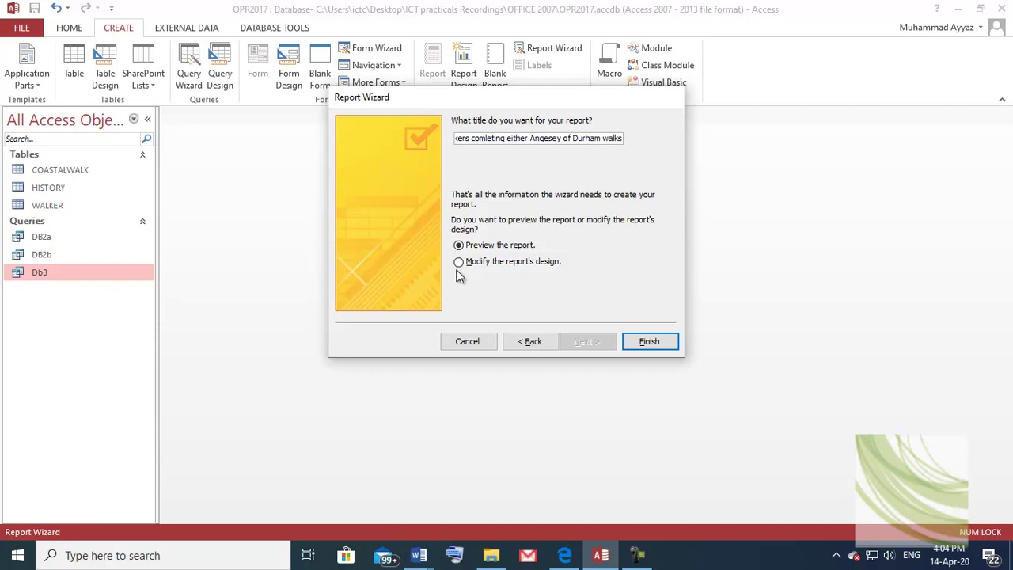
click(648, 345)
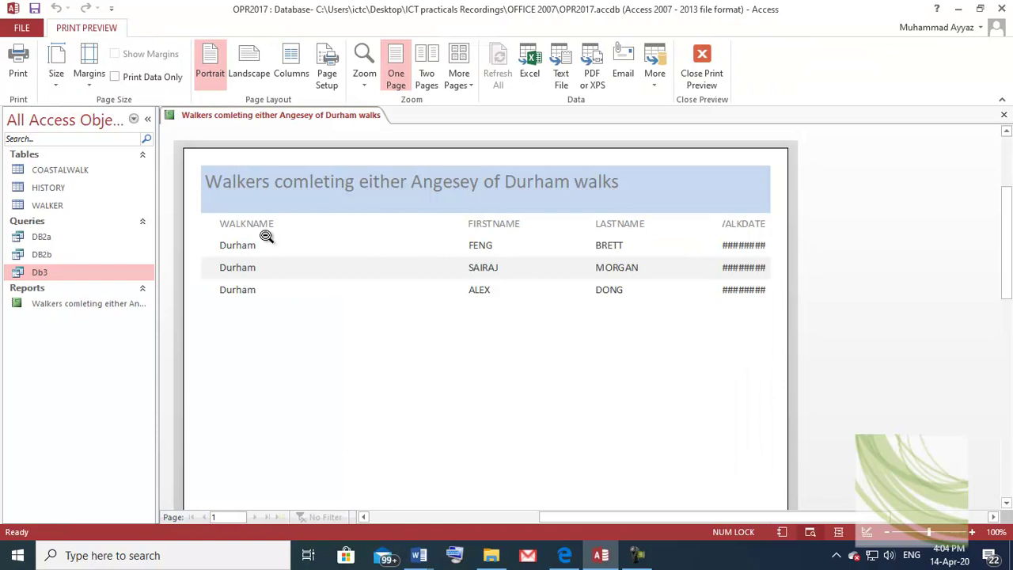
Open the Walkers report in Design View from the Navigation Pane.
right_click(57, 313)
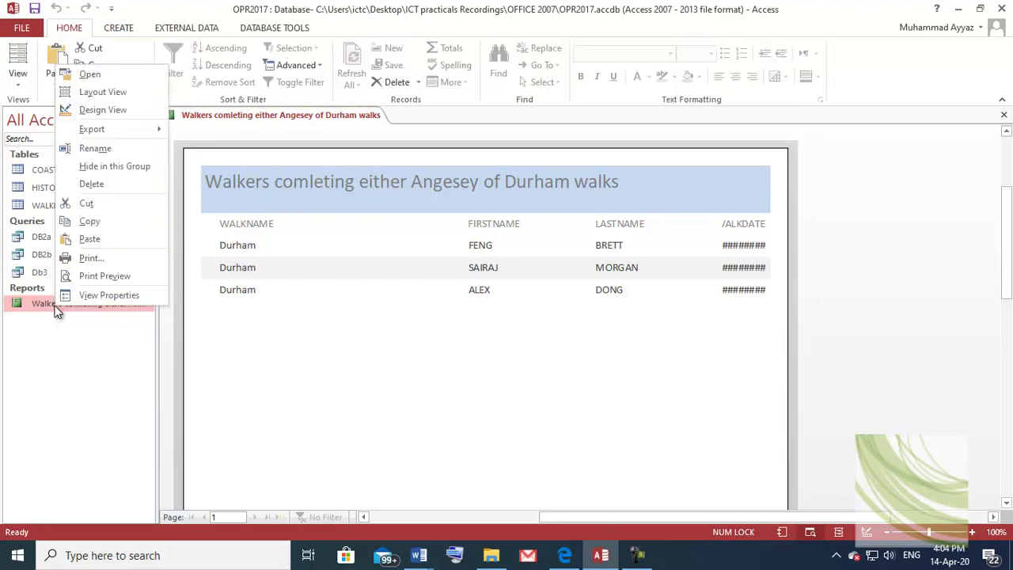
click(94, 110)
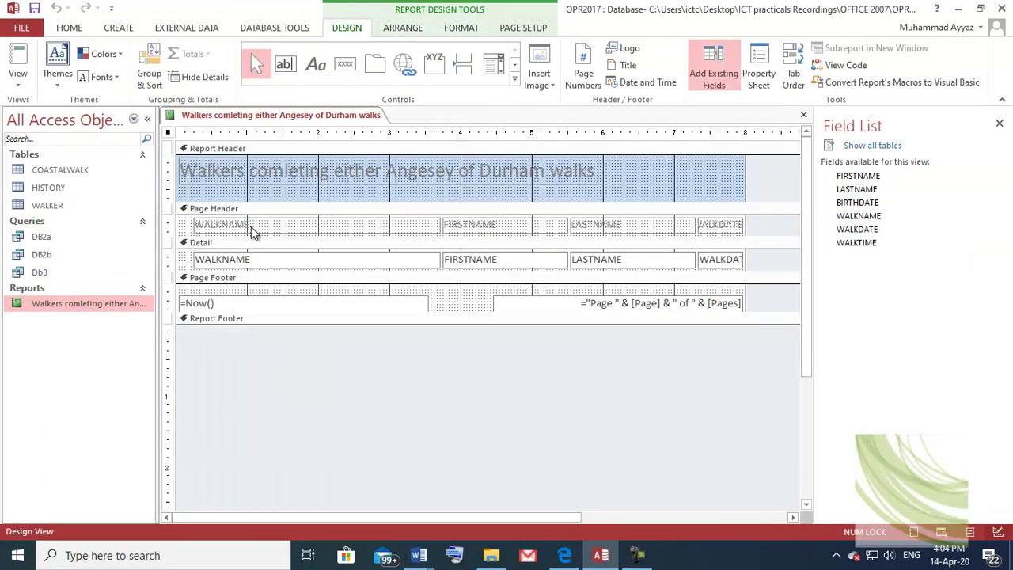
Narrow the LASTNAME heading and field, extend WALKDATE leftward, and view the report.
click(650, 231)
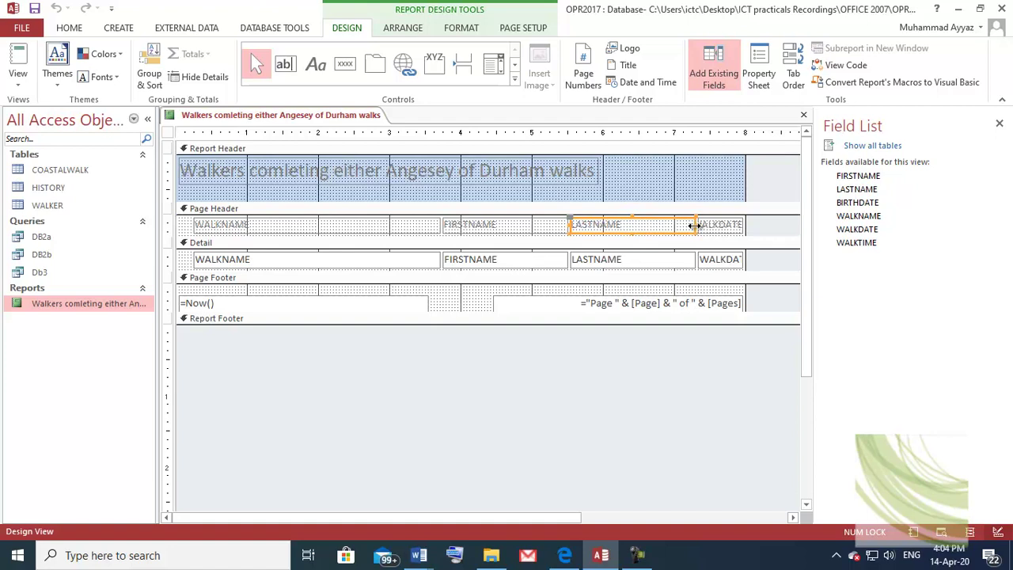
drag(693, 226, 646, 225)
click(641, 262)
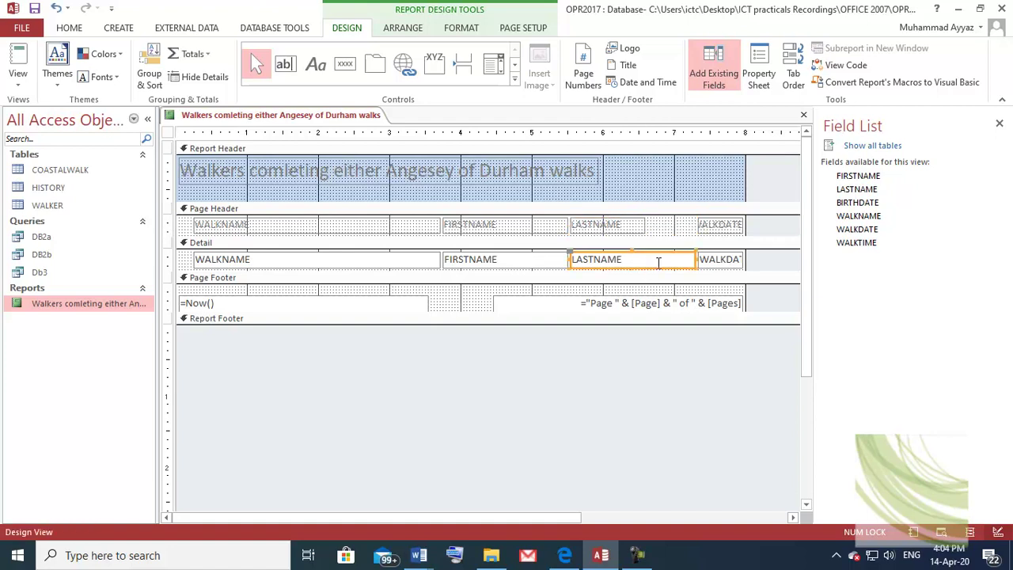
drag(695, 259, 662, 260)
click(700, 260)
click(716, 225)
drag(697, 225, 658, 227)
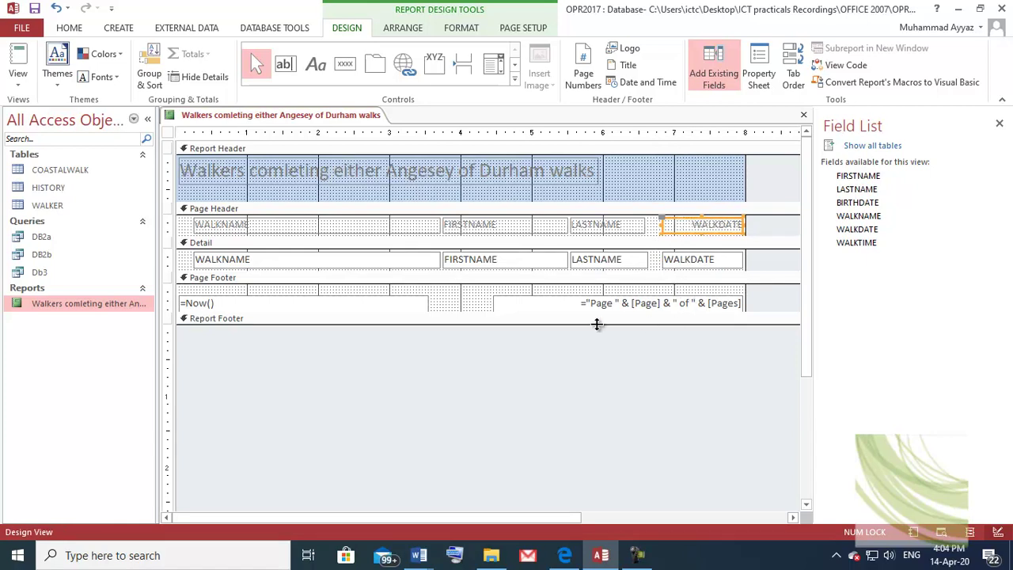
double_click(67, 307)
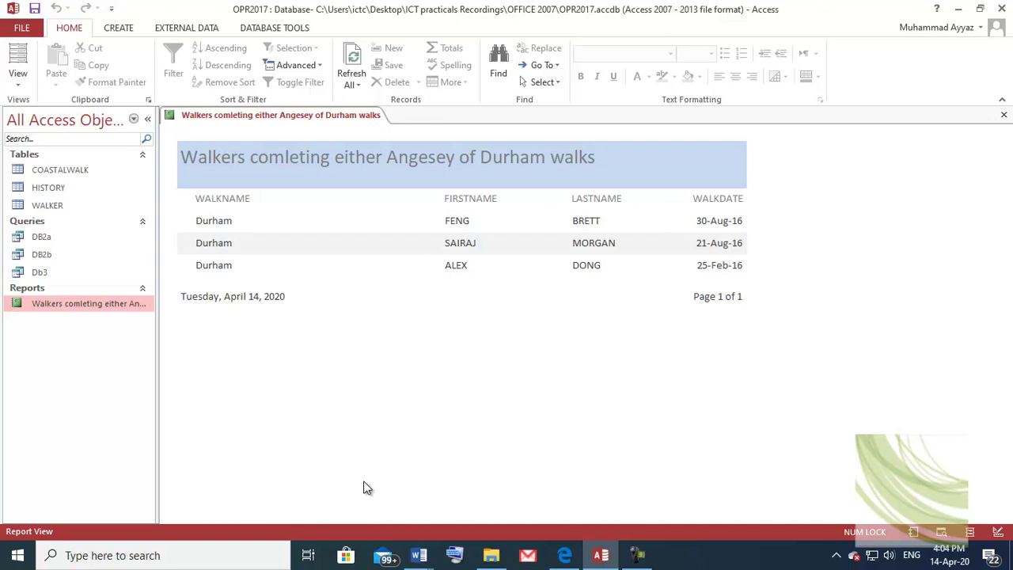
click(564, 555)
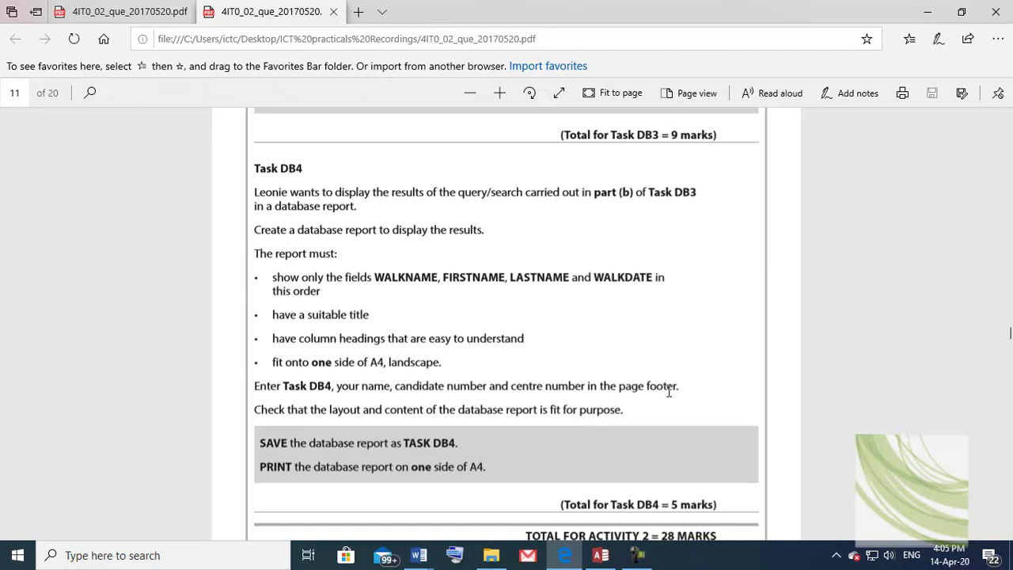
click(601, 555)
right_click(43, 307)
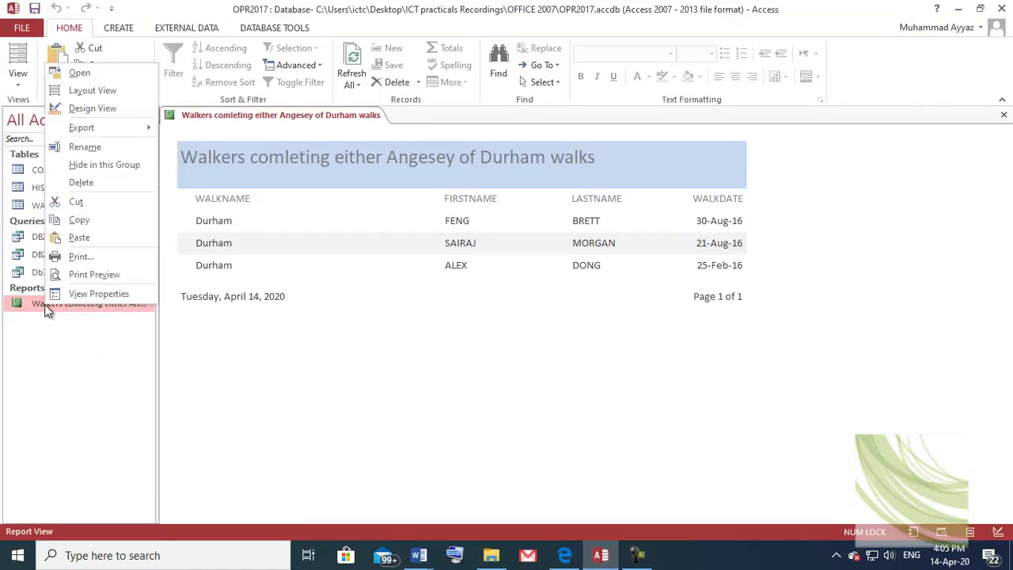
In Design View, deepen the Page Footer and drag the =Now() and page-number fields to its bottom.
click(92, 108)
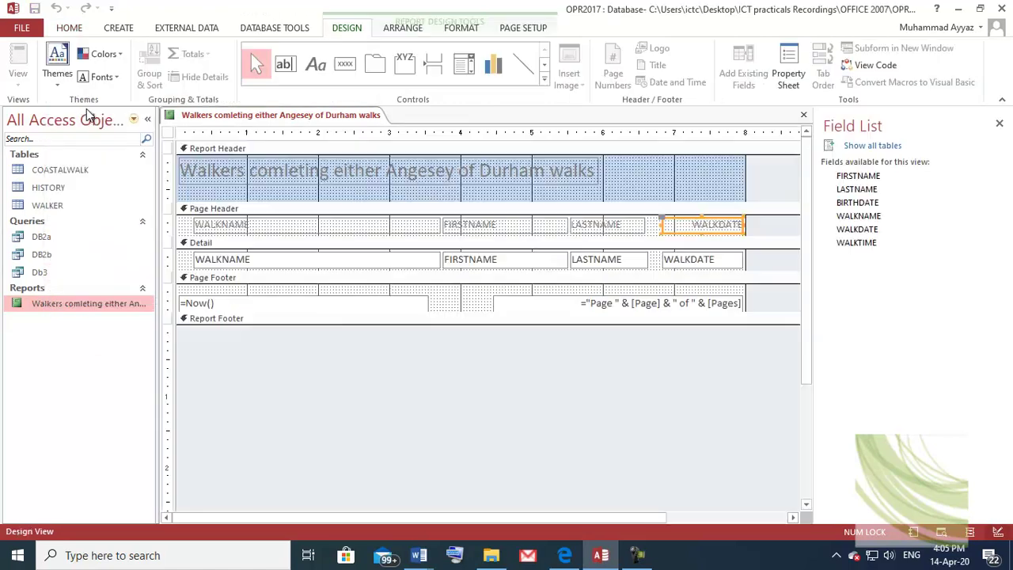
click(204, 279)
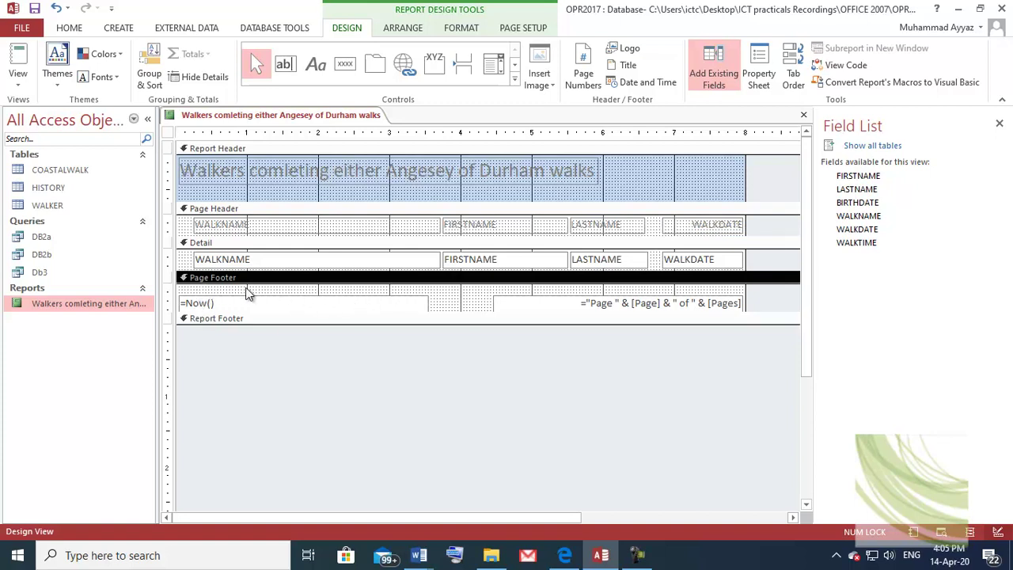
drag(224, 324, 215, 366)
drag(222, 304, 221, 338)
click(560, 303)
click(557, 298)
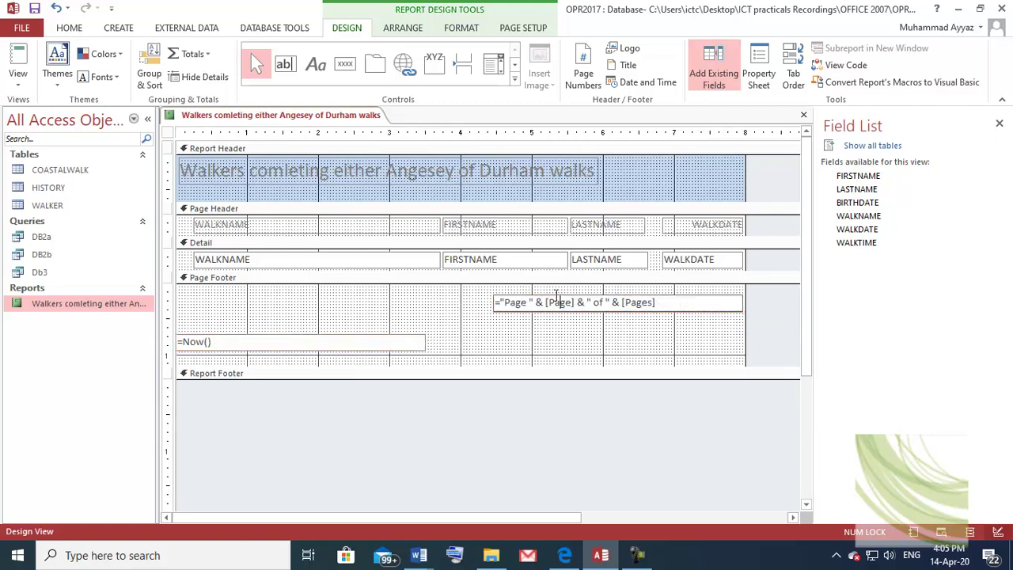
drag(556, 298, 562, 340)
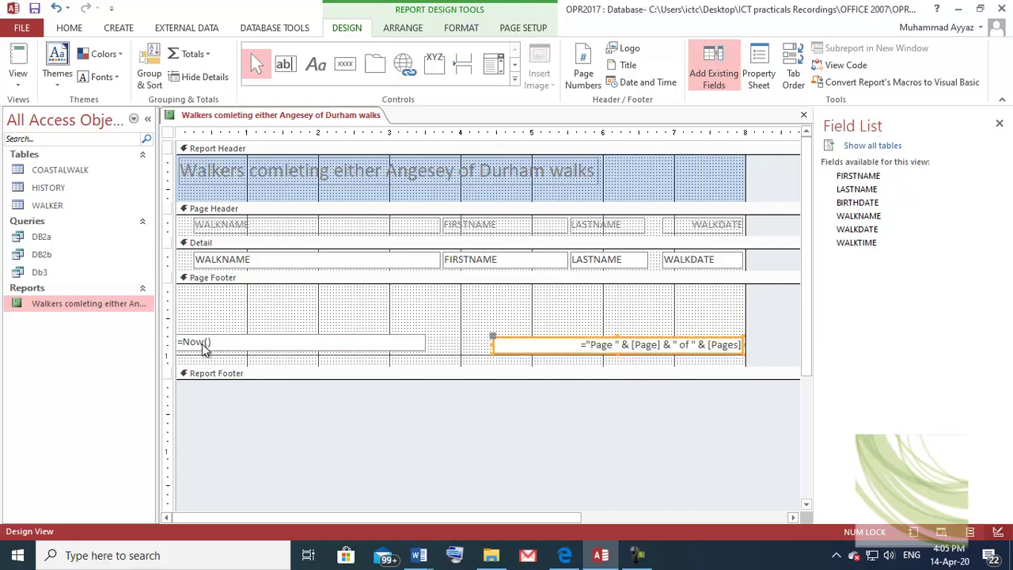
click(187, 293)
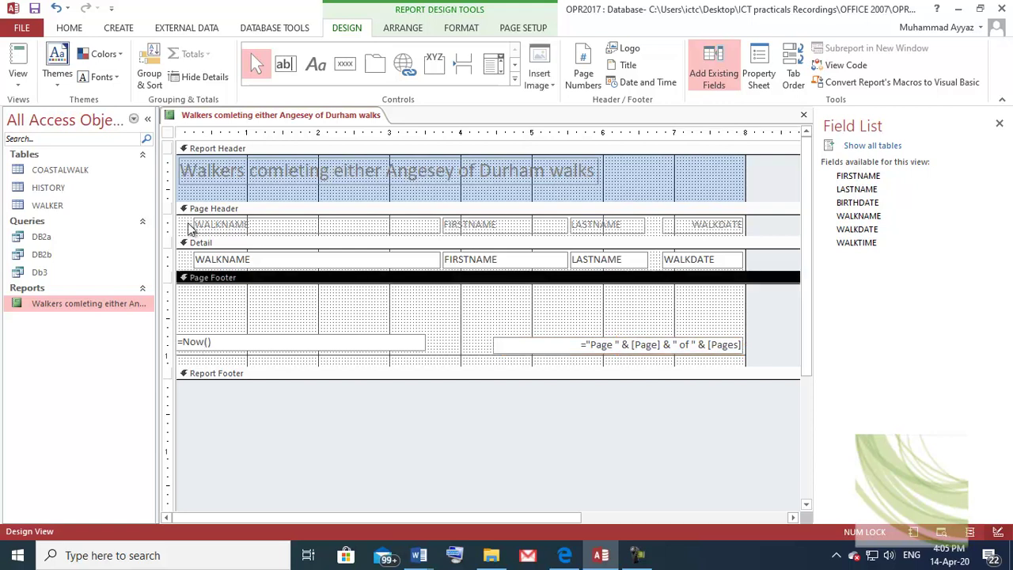
Draw a Page Footer label for TASK DB4 with the candidate's name and number, then view the report.
click(317, 67)
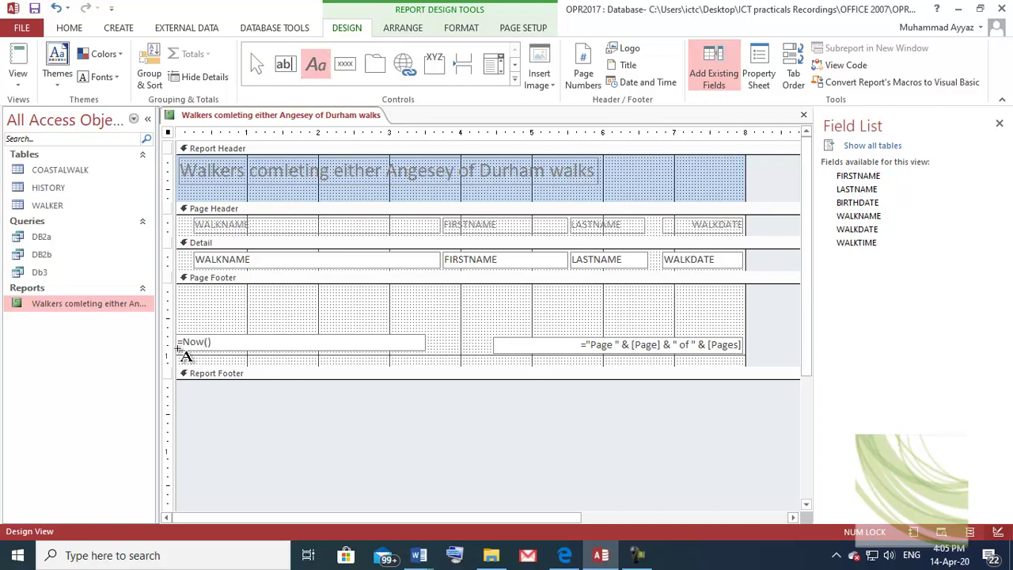
mouse_move(183, 292)
mouse_down()
mouse_move(188, 309)
mouse_move(690, 309)
mouse_move(708, 321)
mouse_up()
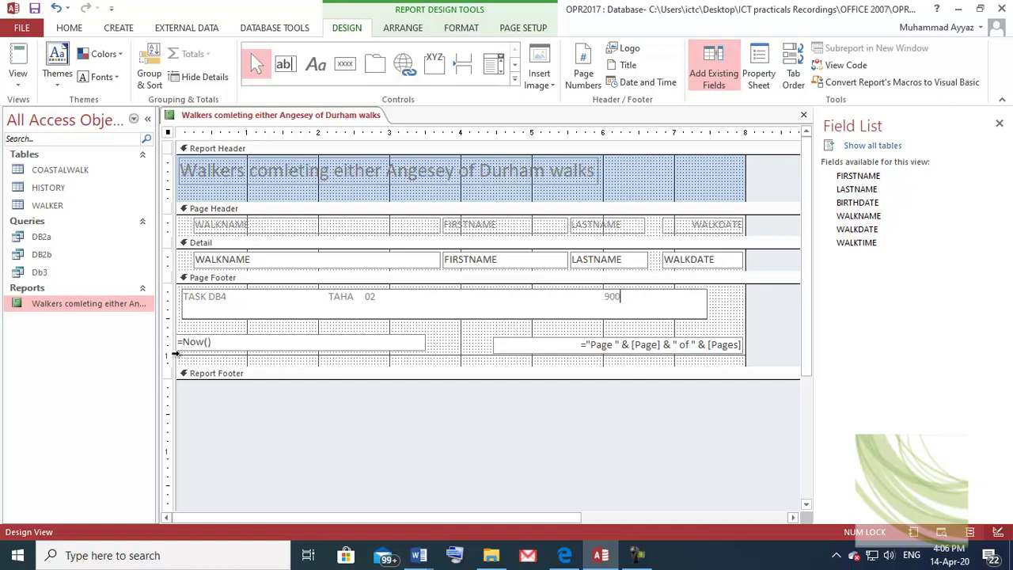
double_click(70, 305)
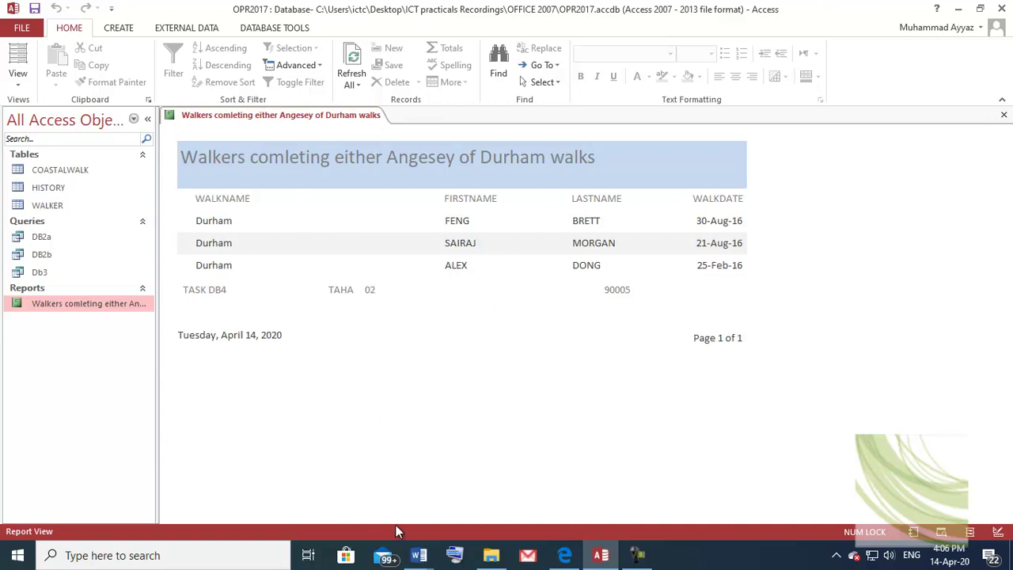
click(640, 558)
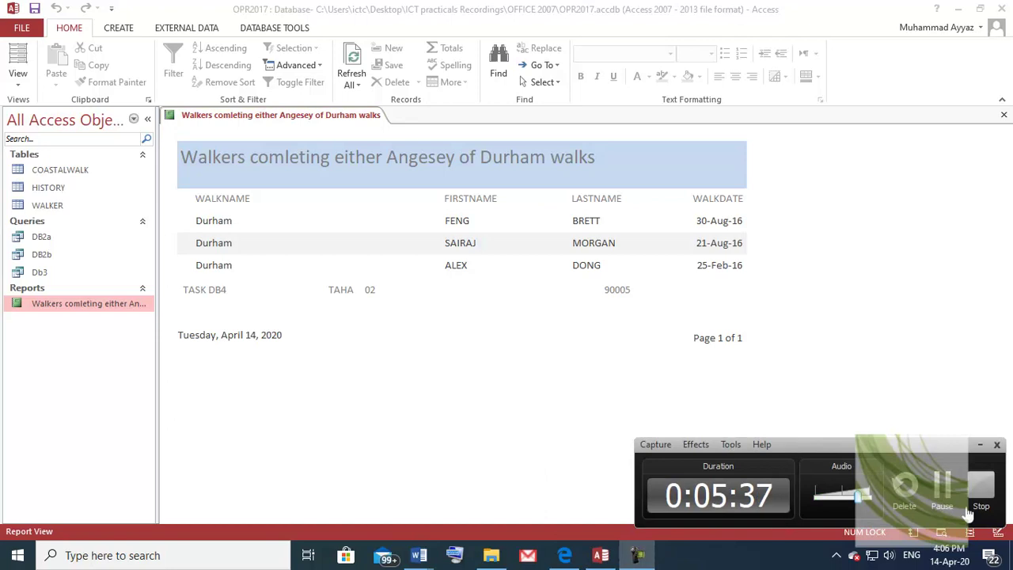